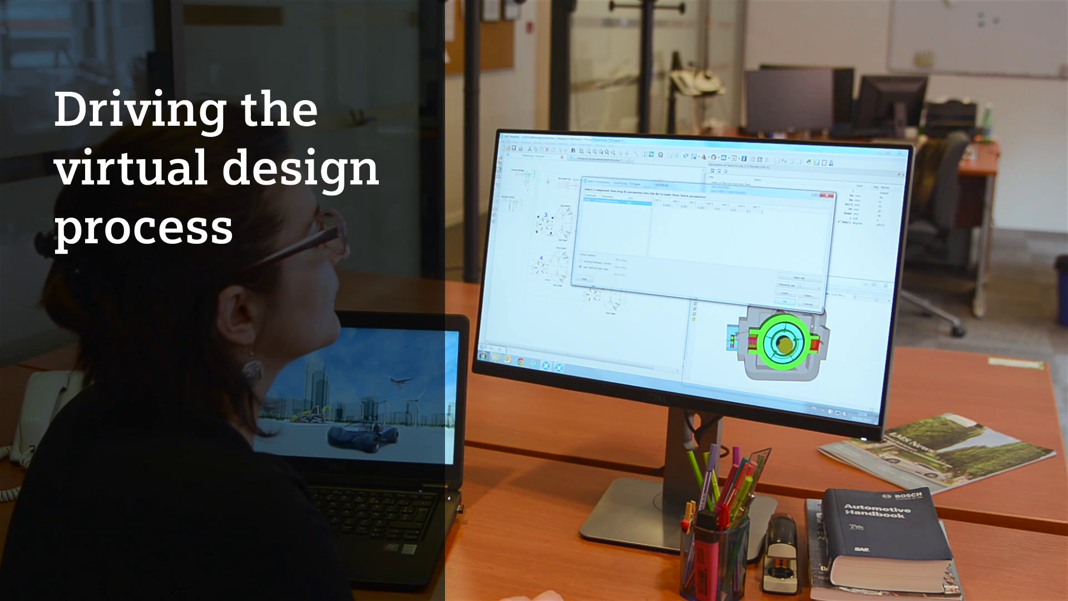
- For the 3 Point Focused mounting, show extreme positions and the crankshaft in the 3D view
key("Return")
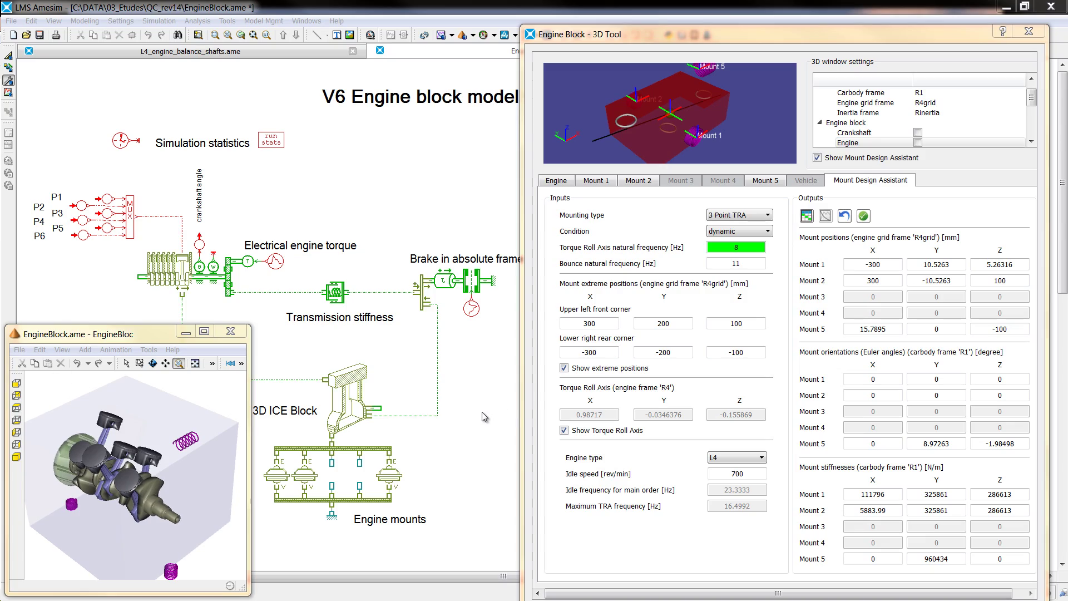
left_click(564, 369)
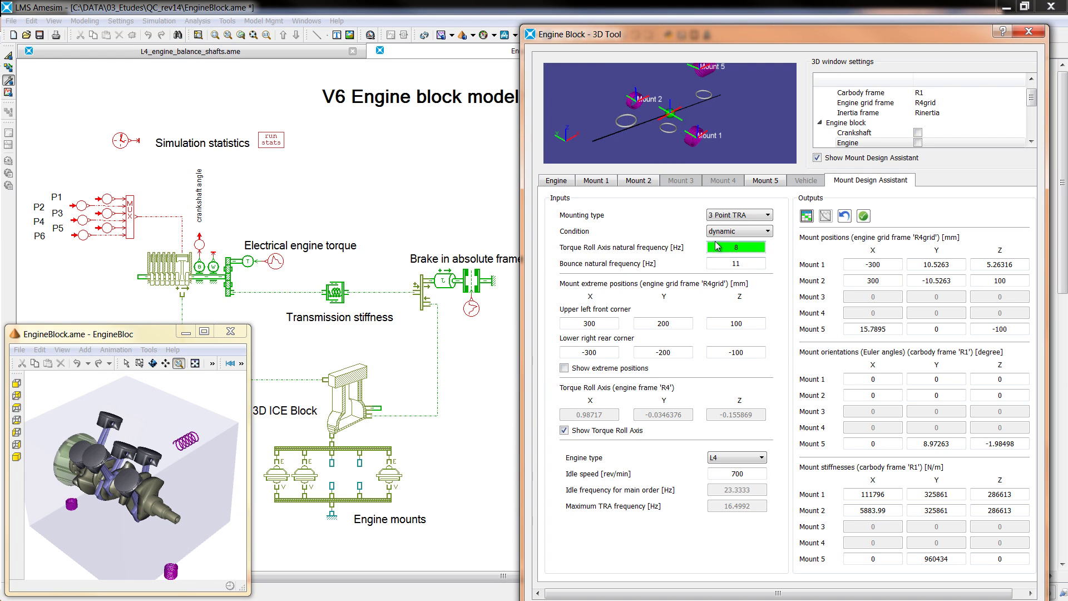
left_click(734, 235)
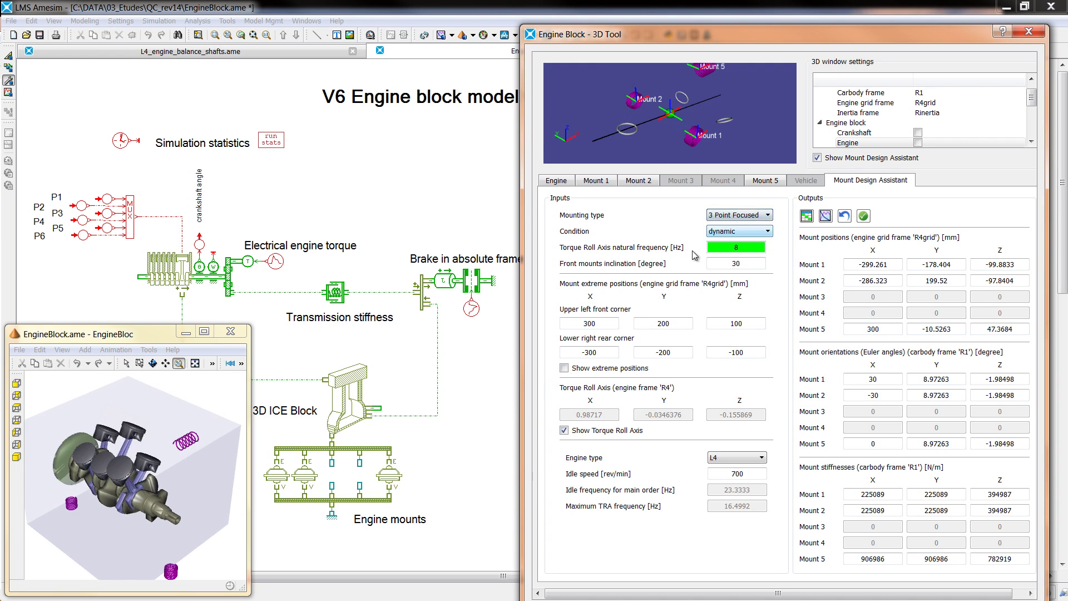
left_click(564, 368)
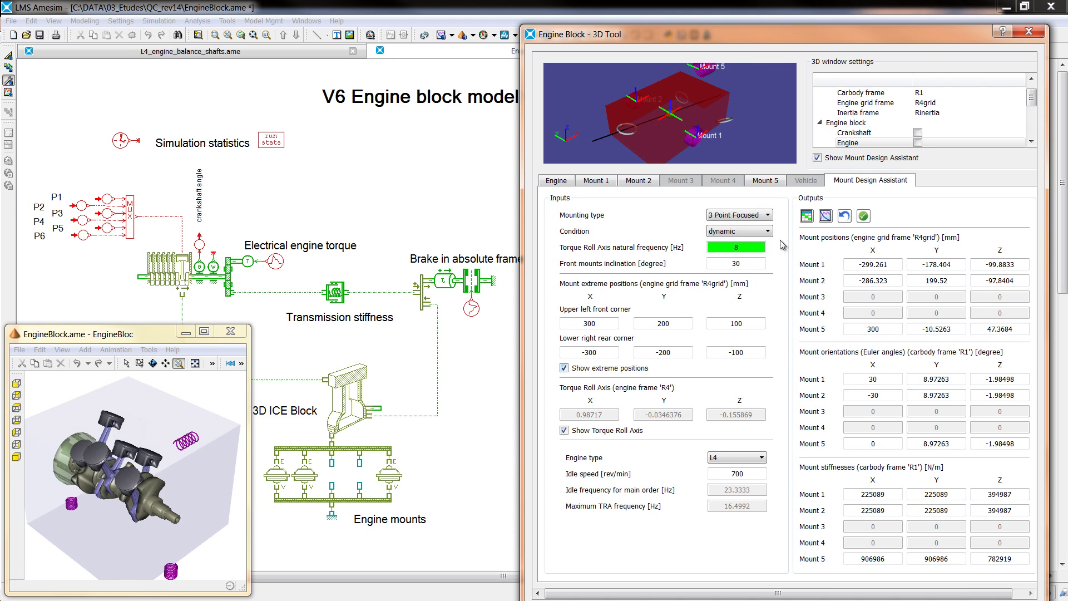
left_click(918, 132)
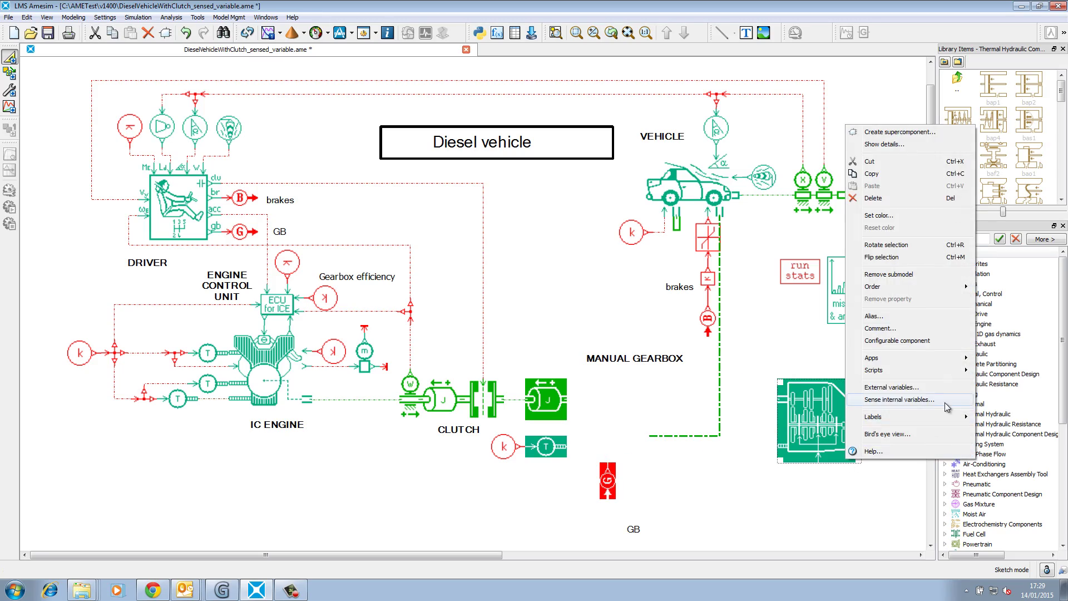
- Add a sensor on the gearbox's computed gear efficiency and log in to the model repository
left_click(946, 400)
left_click(317, 331)
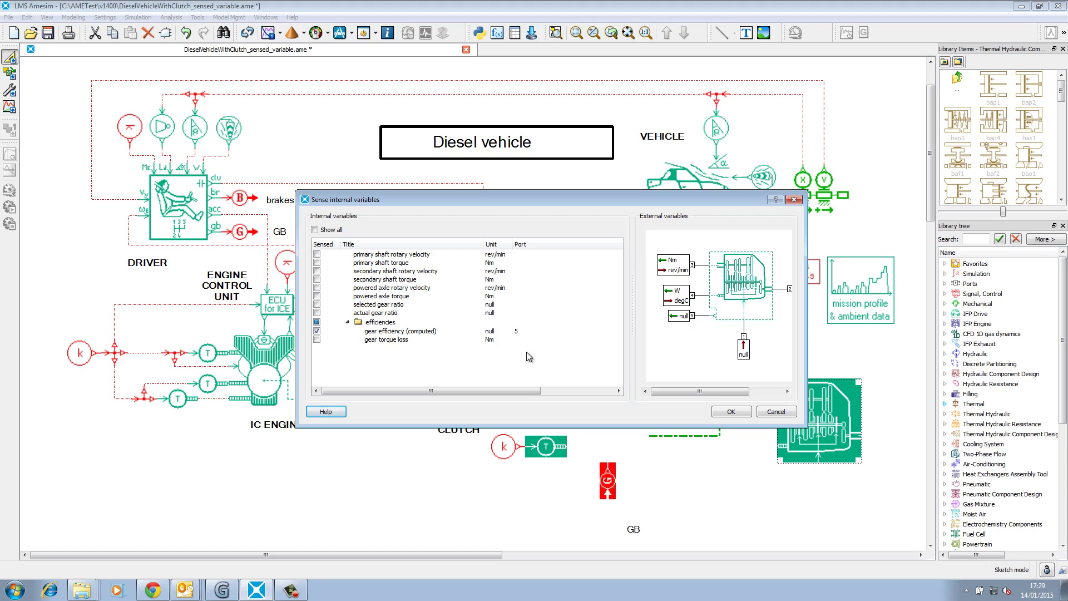
left_click(730, 413)
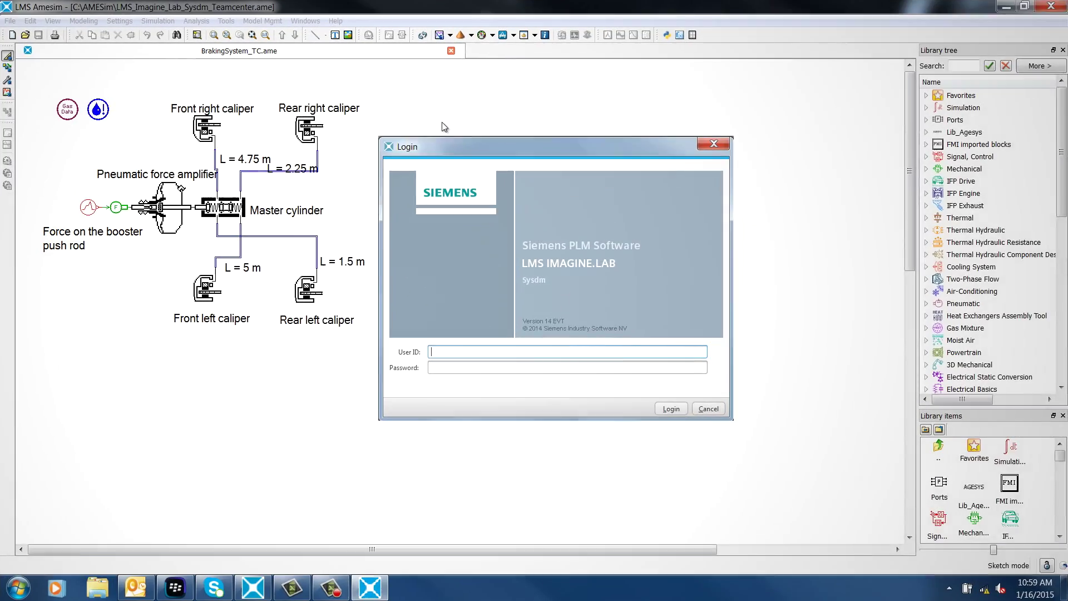
key("Return")
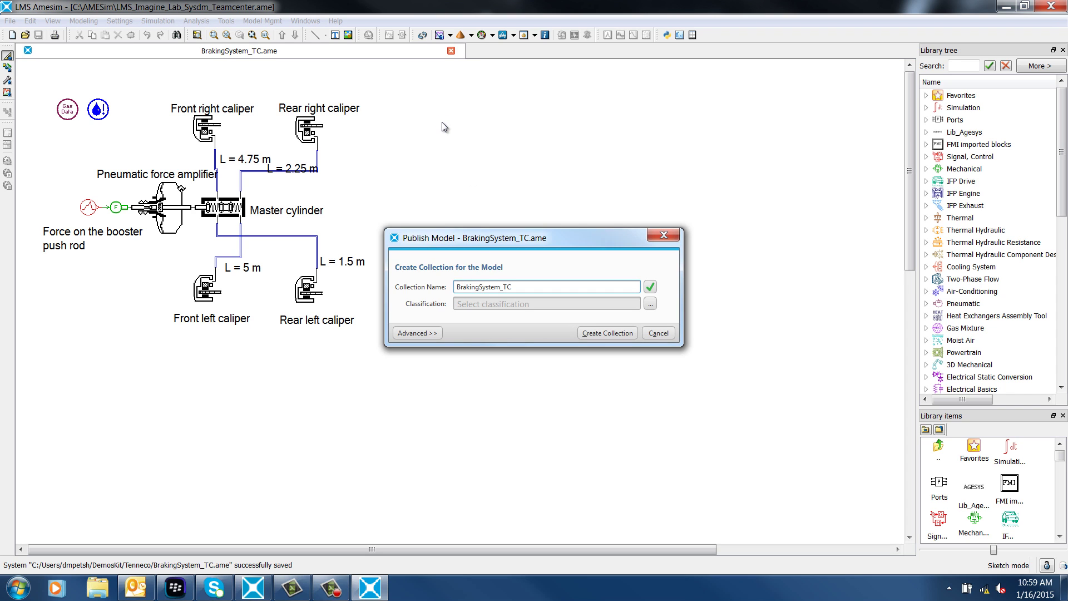
- Search the repository for 'EHA' reference architectures
left_click(649, 304)
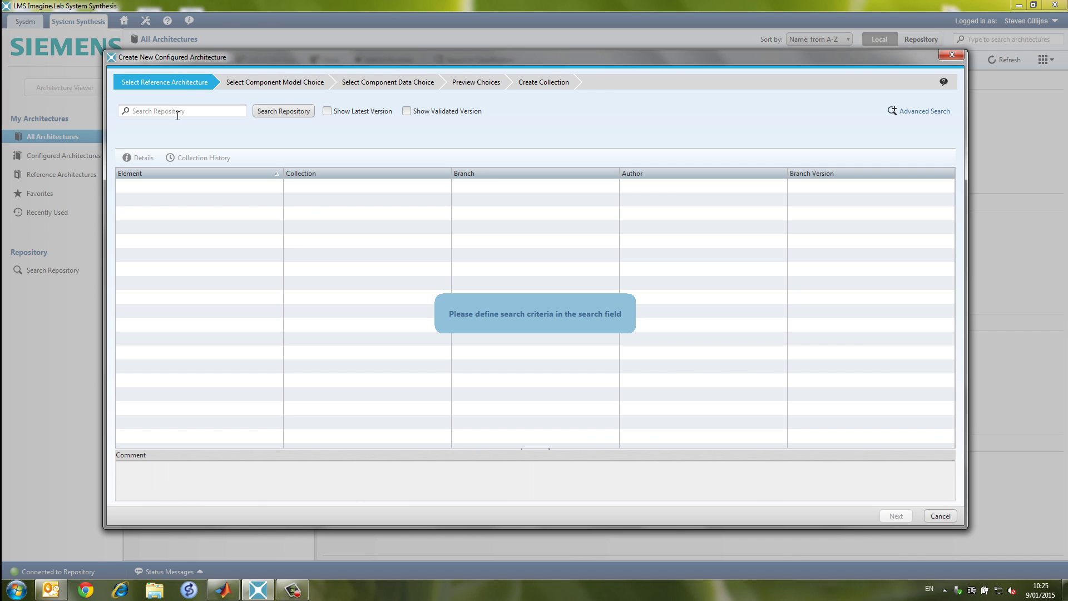
left_click(279, 114)
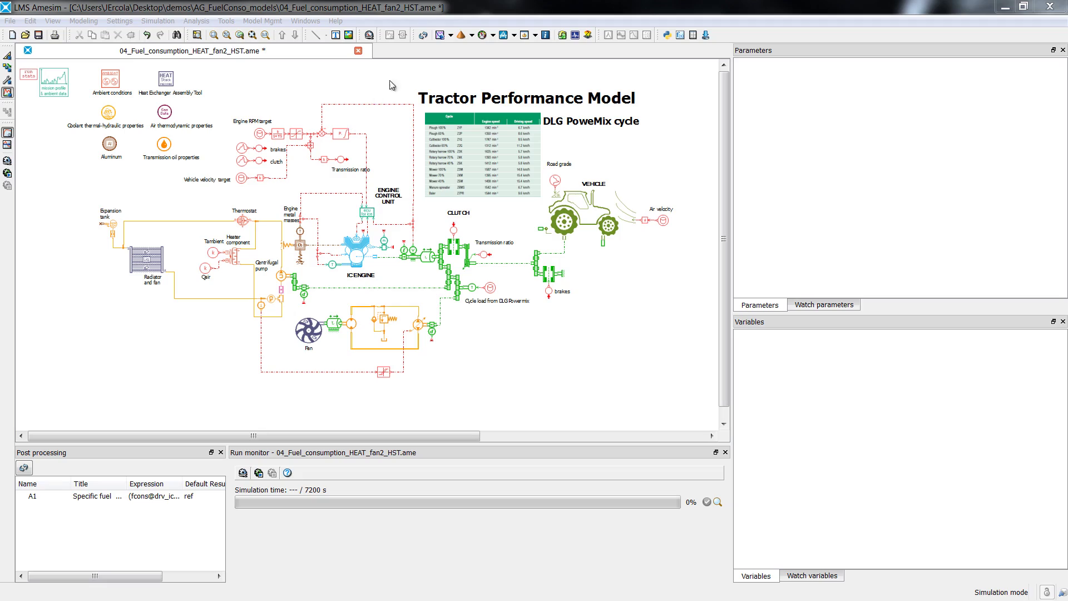
- Load the engine cooling plot layout for the tractor model
left_click(450, 35)
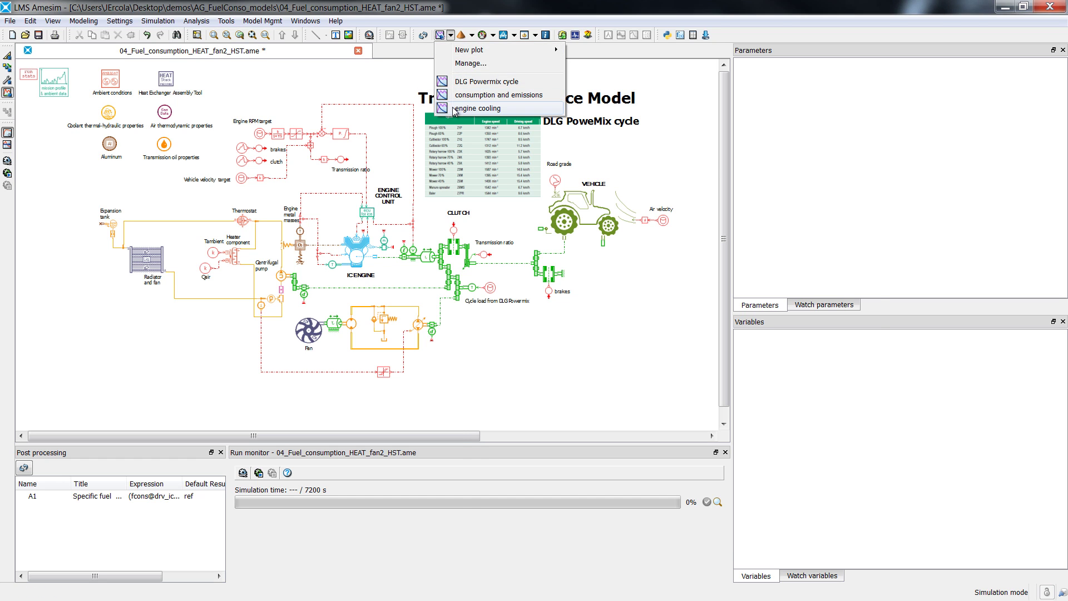
left_click(478, 108)
left_click(559, 206)
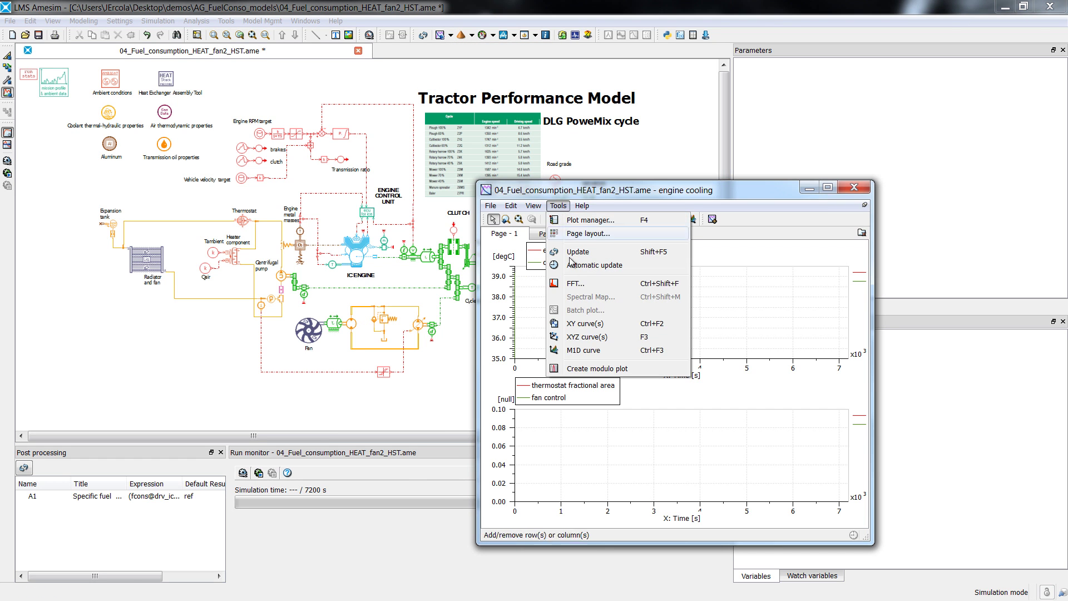
left_click(341, 239)
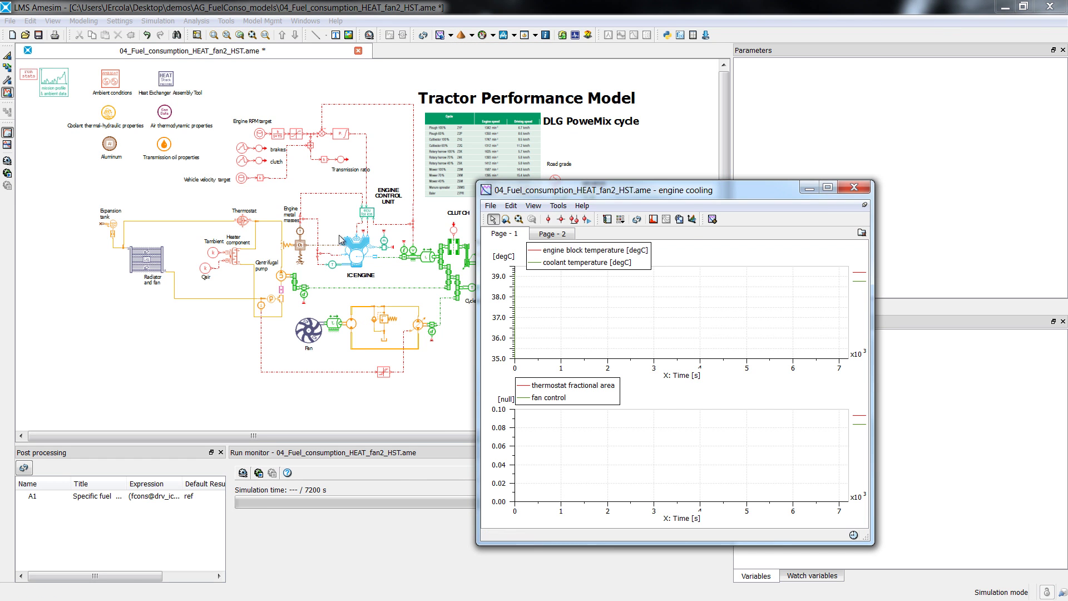
- Run the 7200 s tractor simulation and open the 3D Heat Exchanger Assembly view
left_click(8, 177)
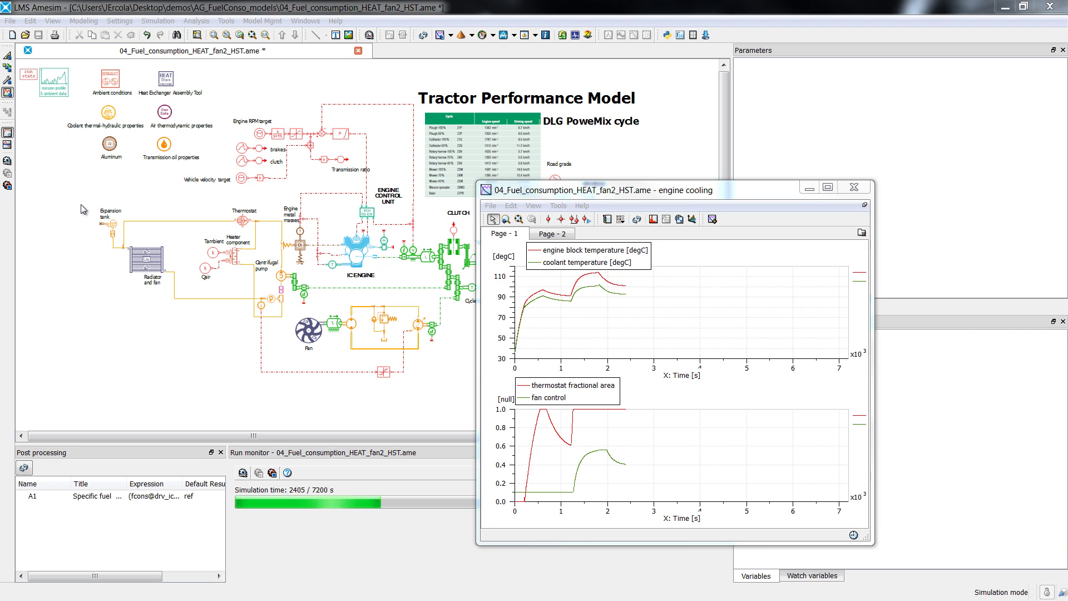
left_click(168, 79)
double_click(169, 79)
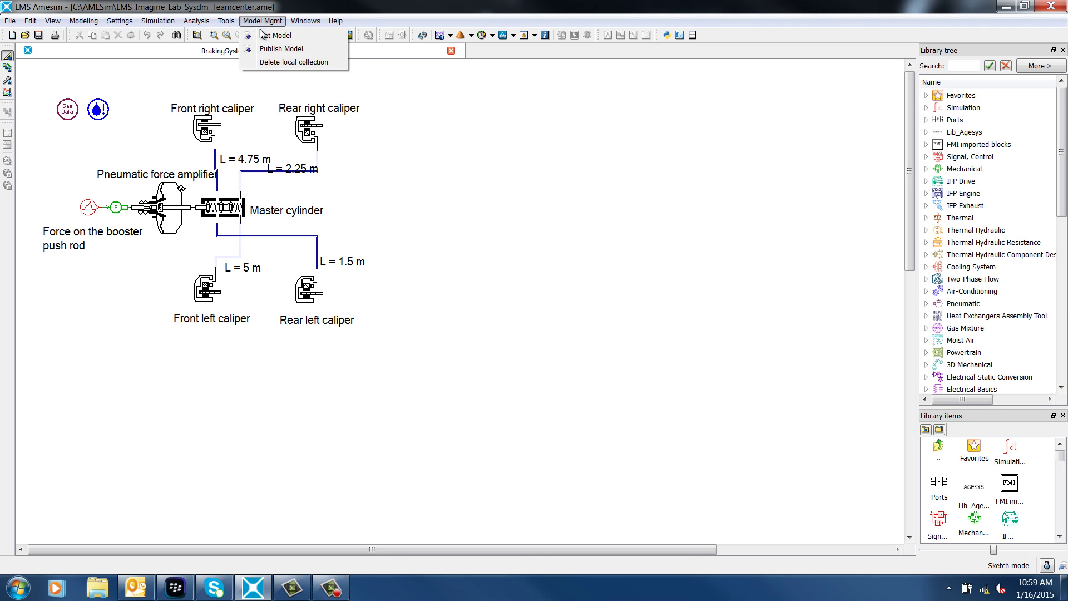
- Log in and create the BrakingSystem_TC collection classified under Demo > Chassis > Braking System
left_click(269, 49)
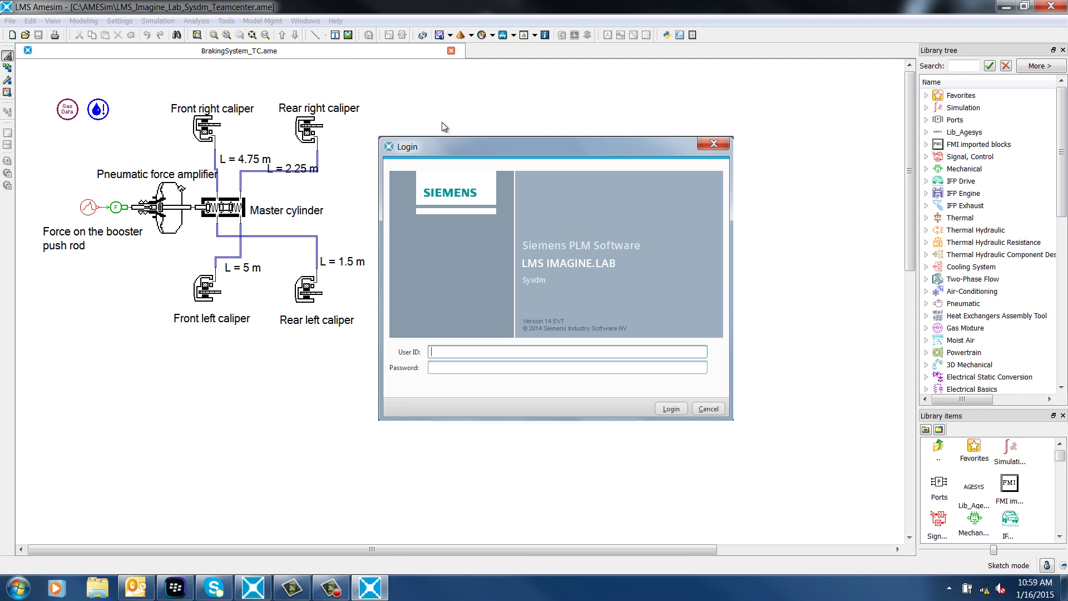
key("Return")
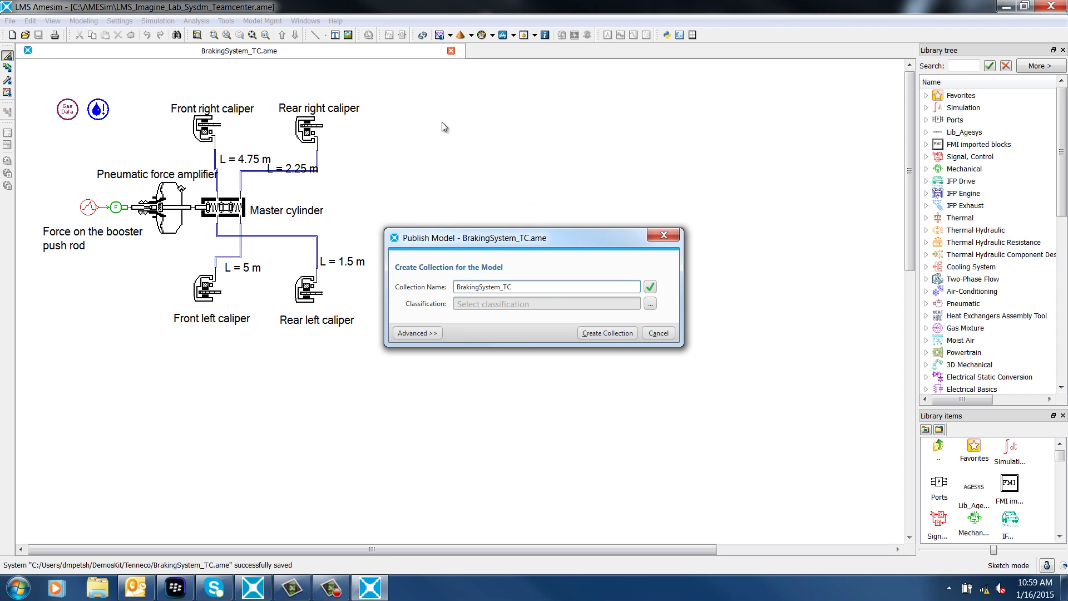
left_click(649, 304)
left_click(467, 325)
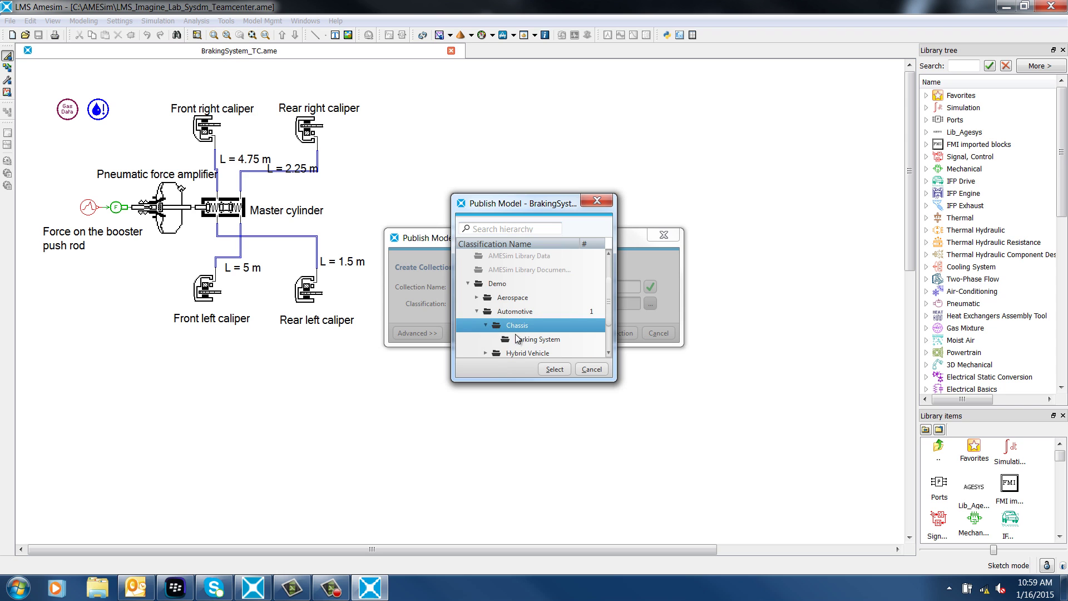
left_click(522, 340)
left_click(553, 369)
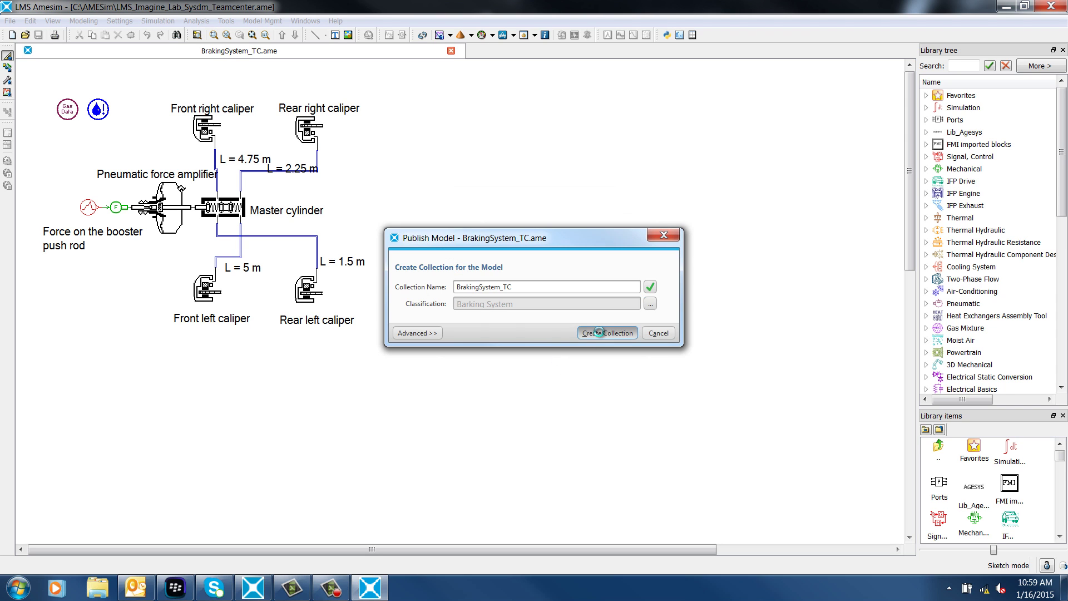
left_click(600, 332)
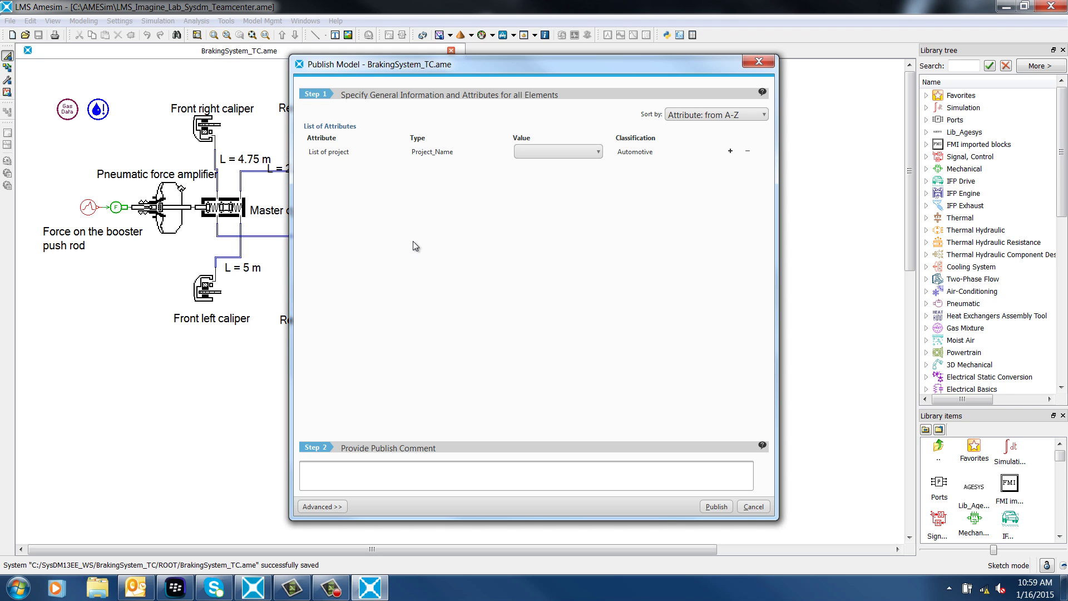
- Set the project value to demo and start saving the model to Teamcenter
left_click(560, 151)
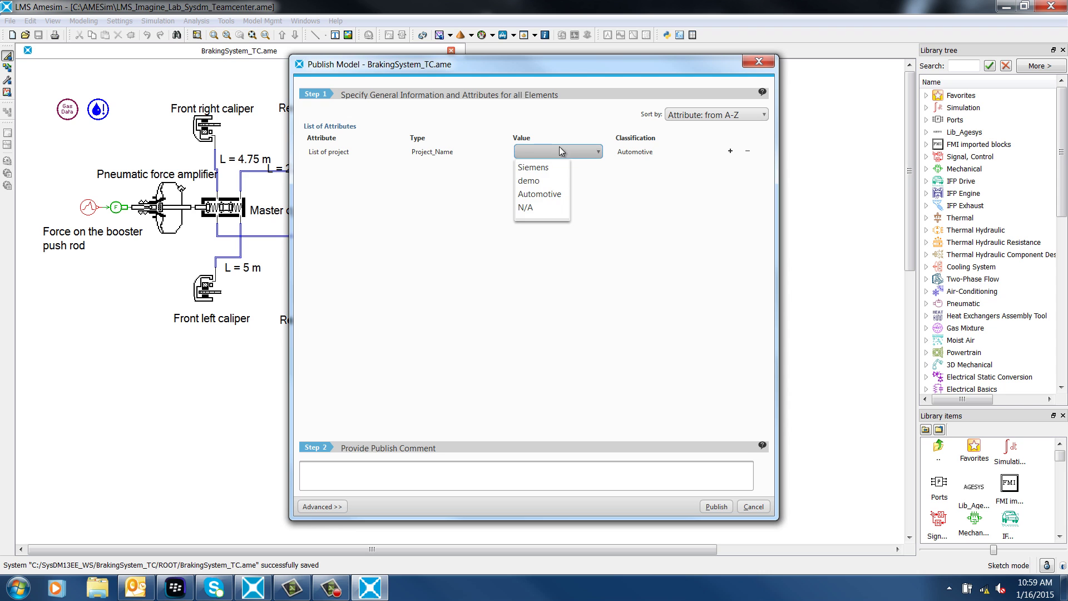
left_click(535, 186)
left_click(333, 506)
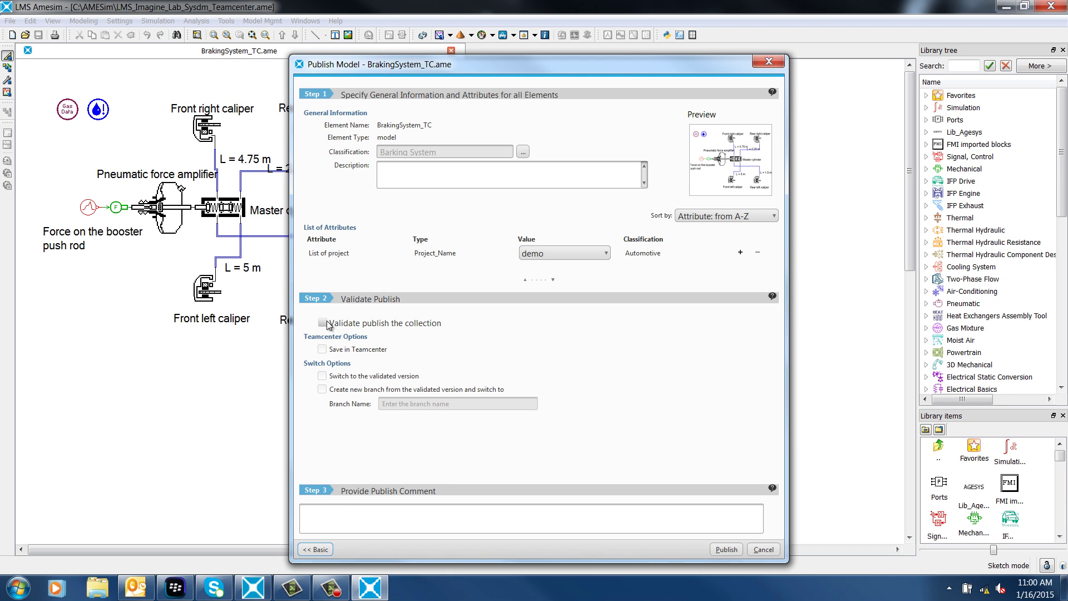
left_click(322, 350)
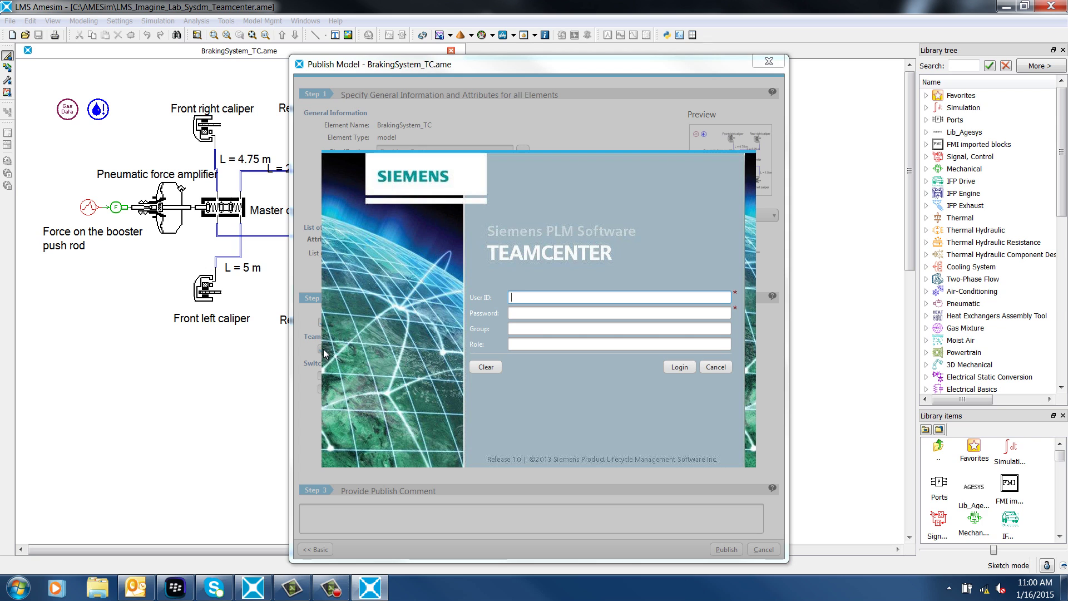
- Create a new configured architecture from EHA_AME_Reference_Architecture
left_click(172, 60)
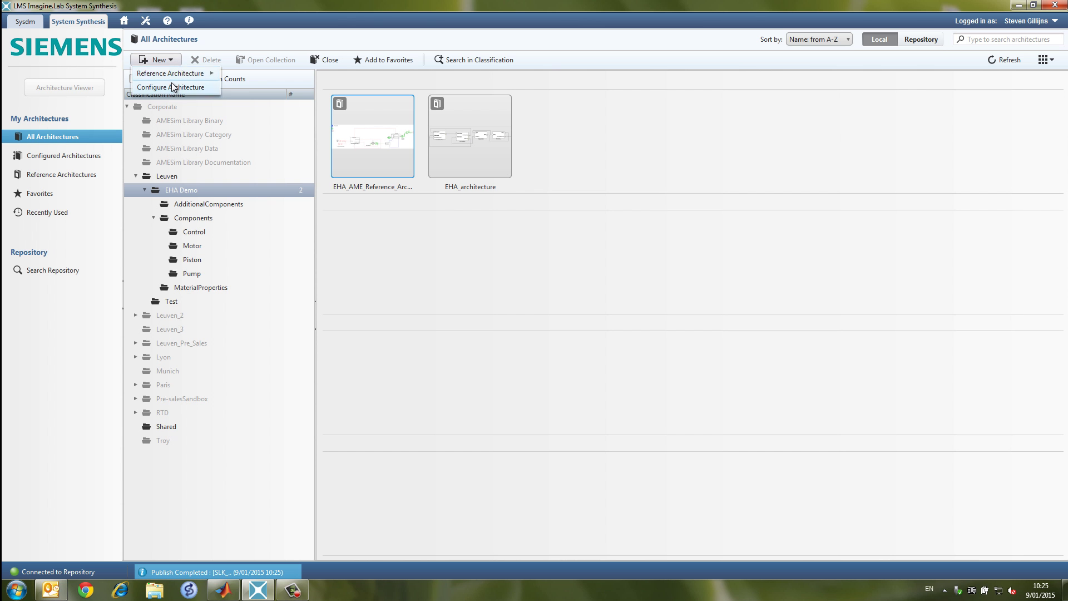
left_click(172, 87)
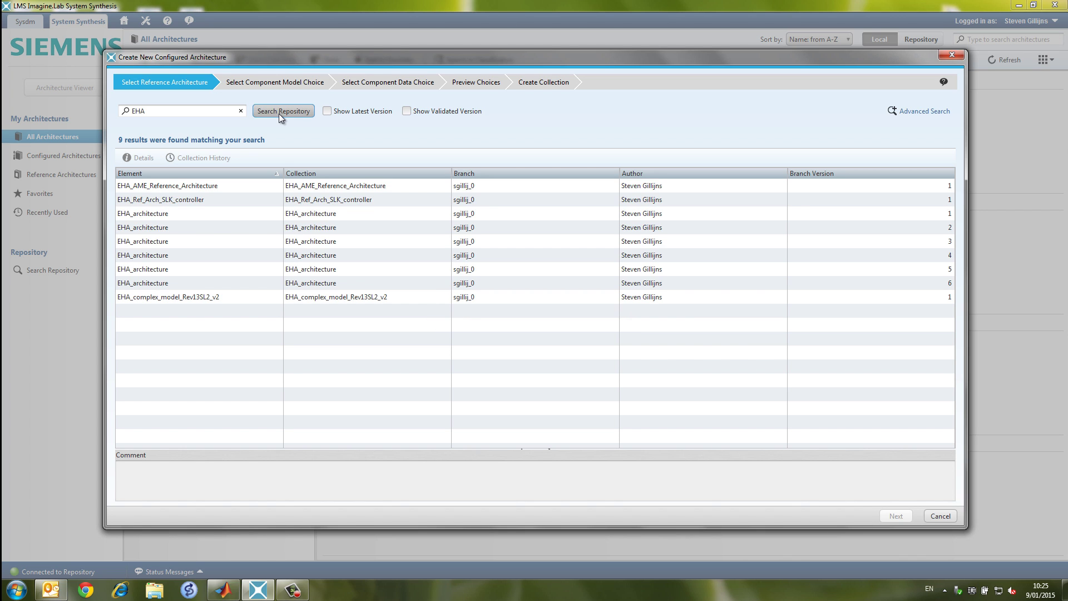
left_click(202, 186)
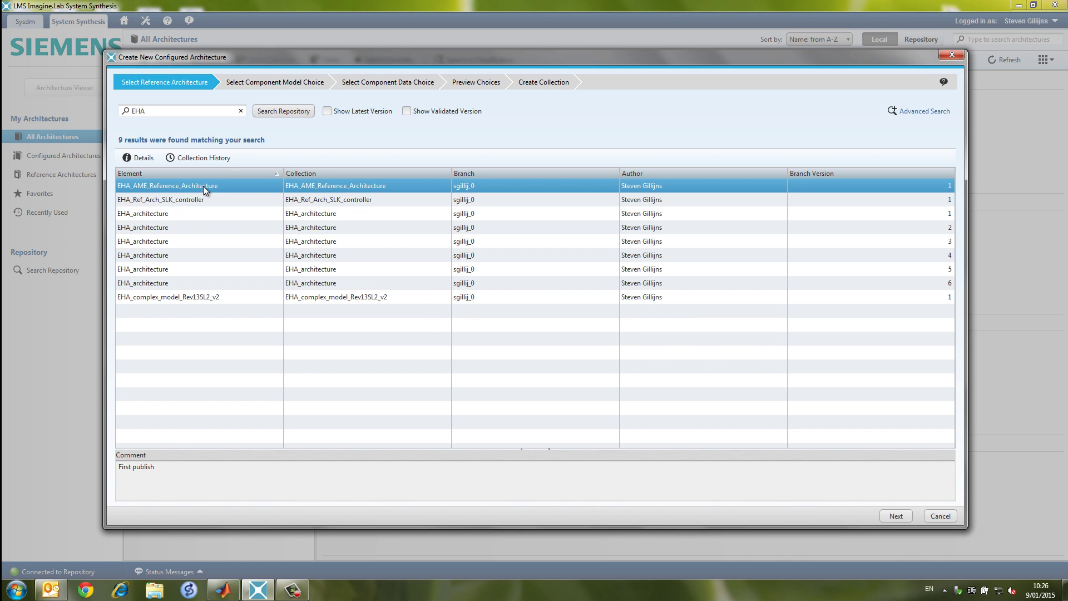
left_click(894, 516)
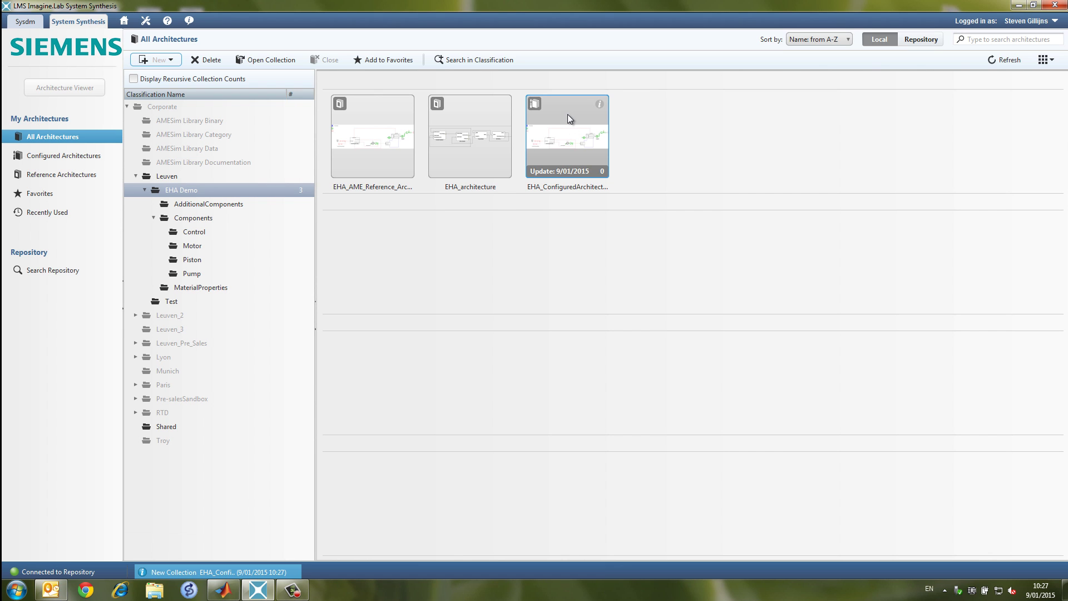
- Open EHA_ConfiguredArchitecture_SLK_model and apply its configuration without a setup script path
double_click(568, 115)
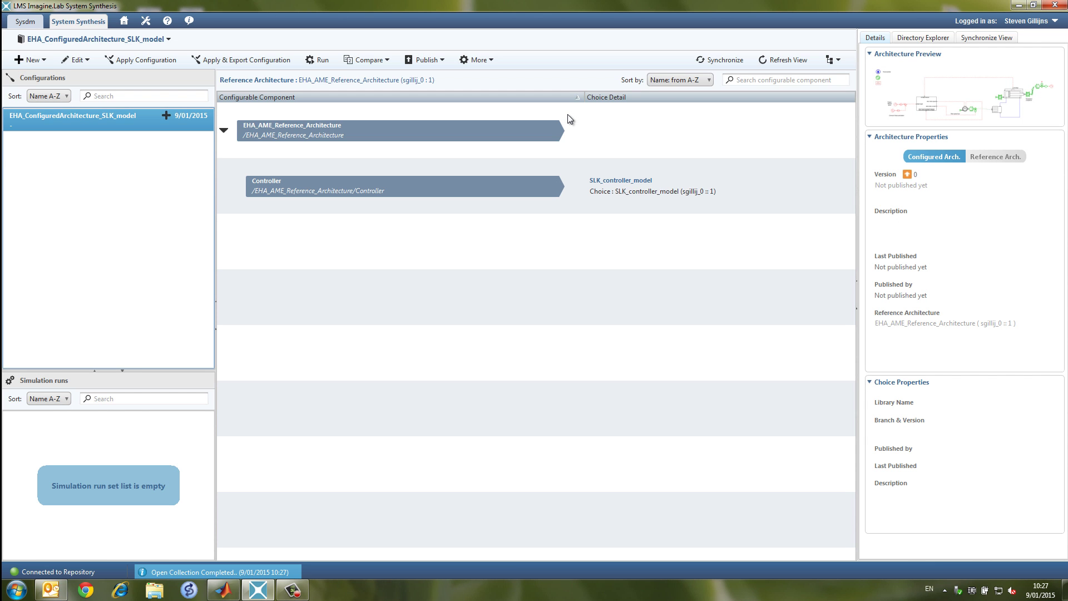
left_click(146, 60)
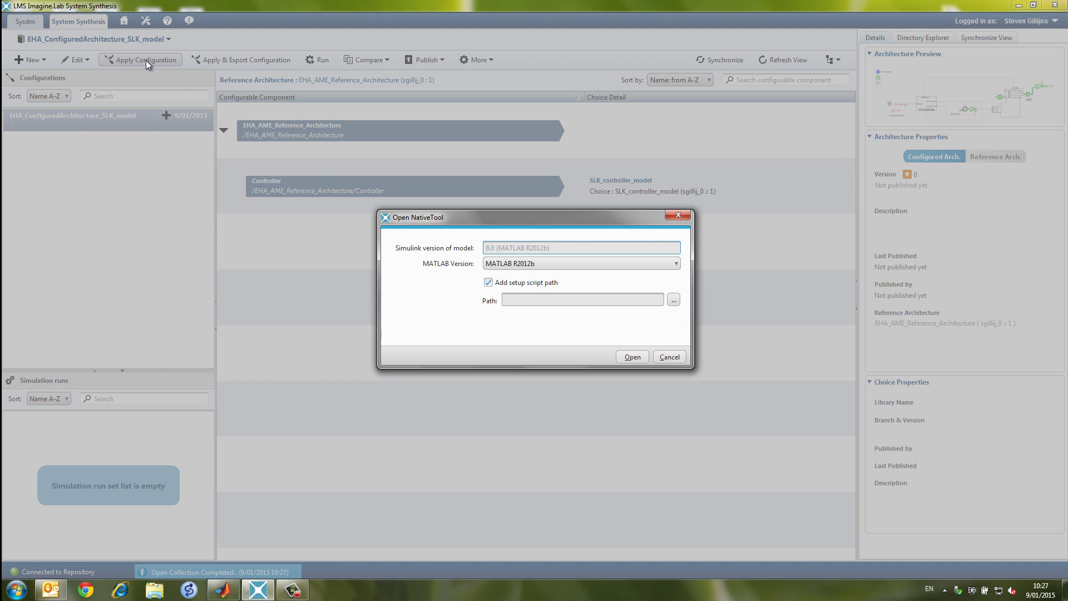
left_click(488, 282)
left_click(565, 334)
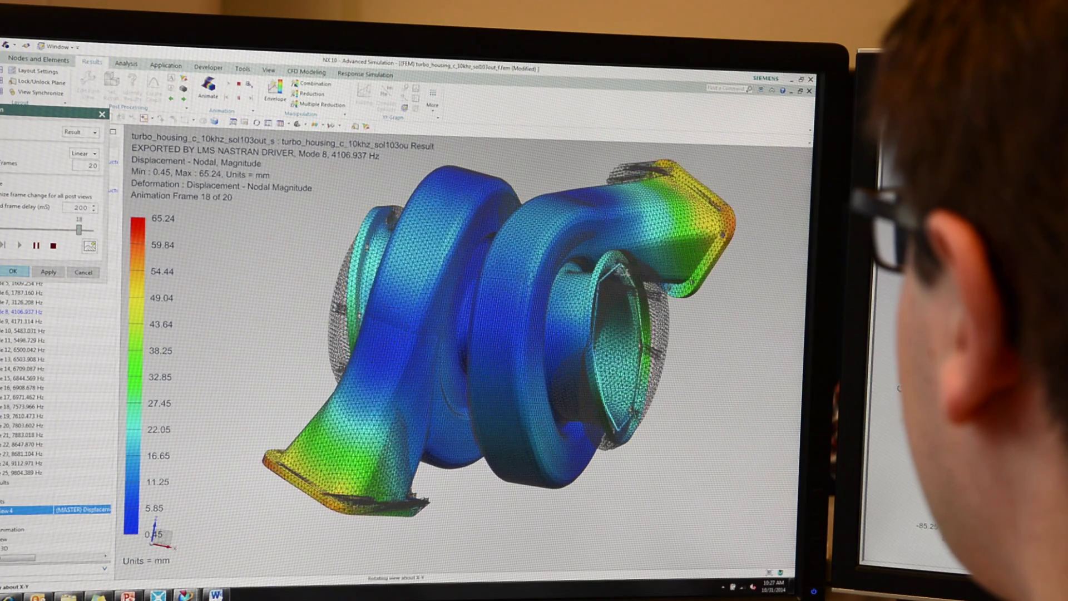
- Orbit the turbocharger displacement result to view its inlet, then its side
left_click_drag(529, 267, 572, 270)
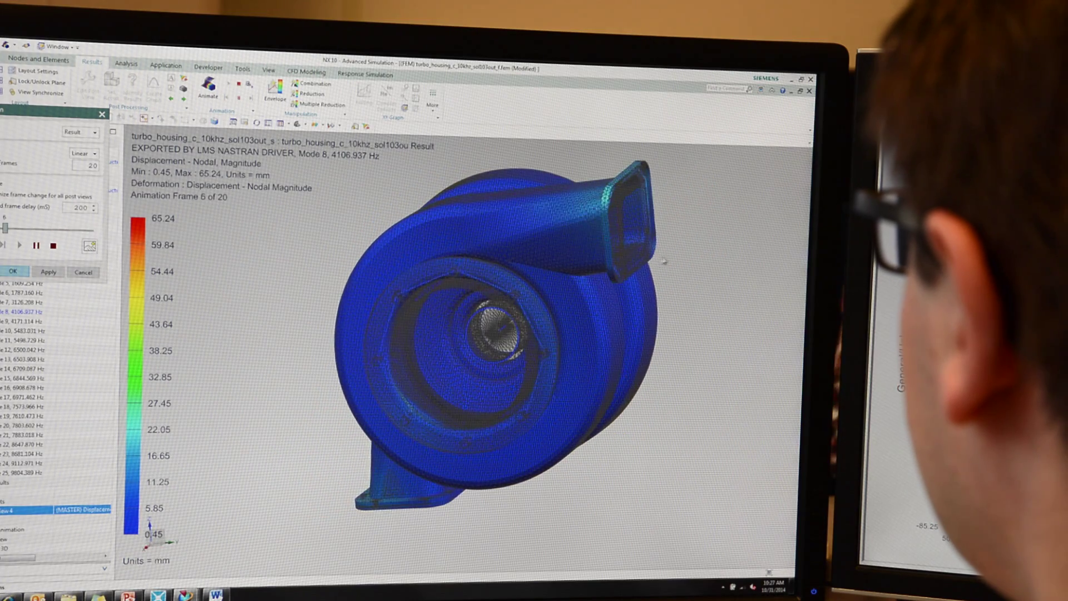
left_click_drag(663, 261, 573, 282)
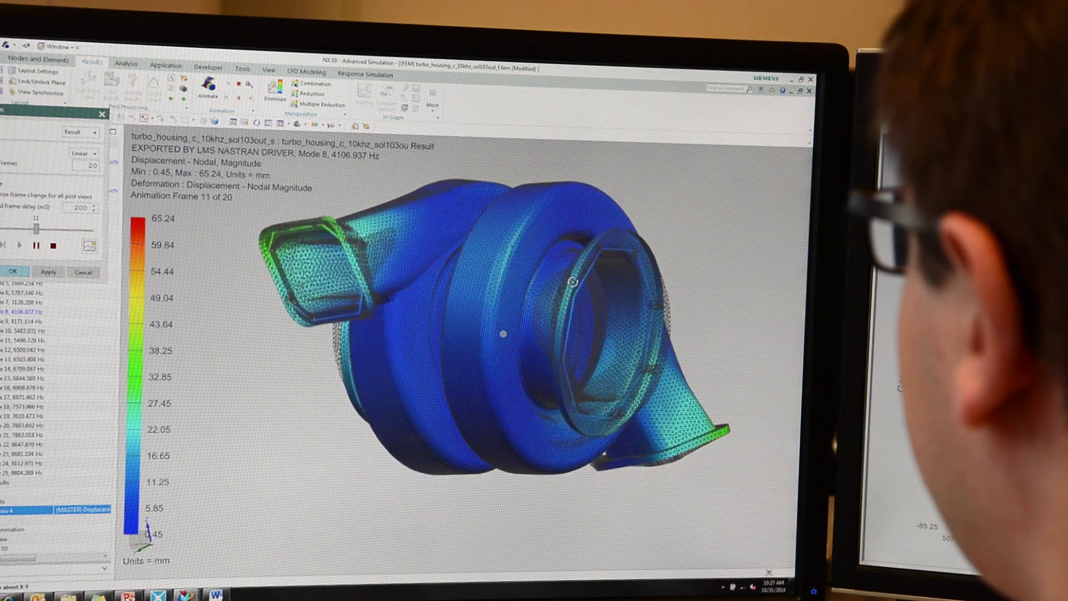